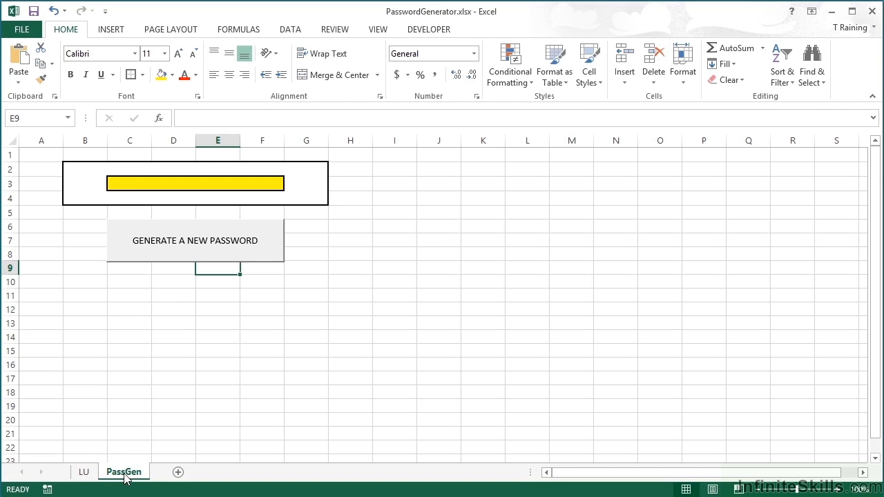
Examine the number codes listed in column A of the LU sheet, from first to last.
{"action": "left_click", "coordinate": [84, 475]}
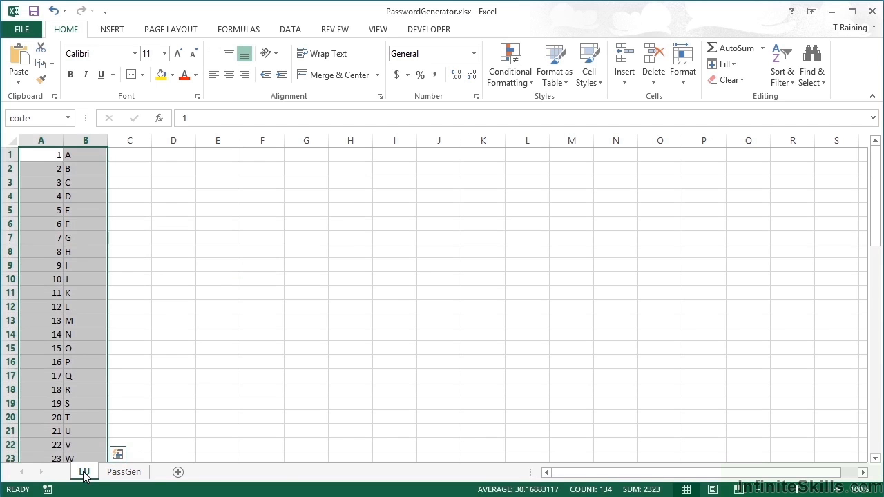
{"action": "scroll", "coordinate": [111, 260], "scroll_direction": "down", "scroll_amount": 1}
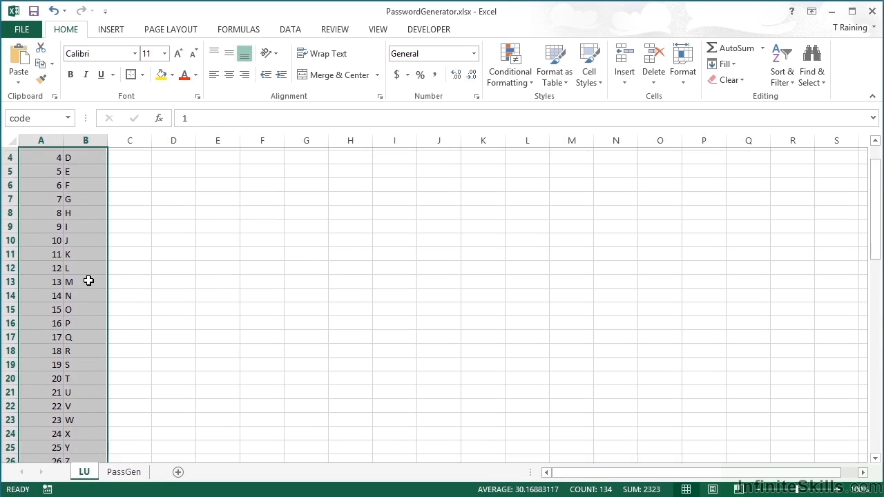
{"action": "scroll", "coordinate": [97, 221], "scroll_direction": "up", "scroll_amount": 1}
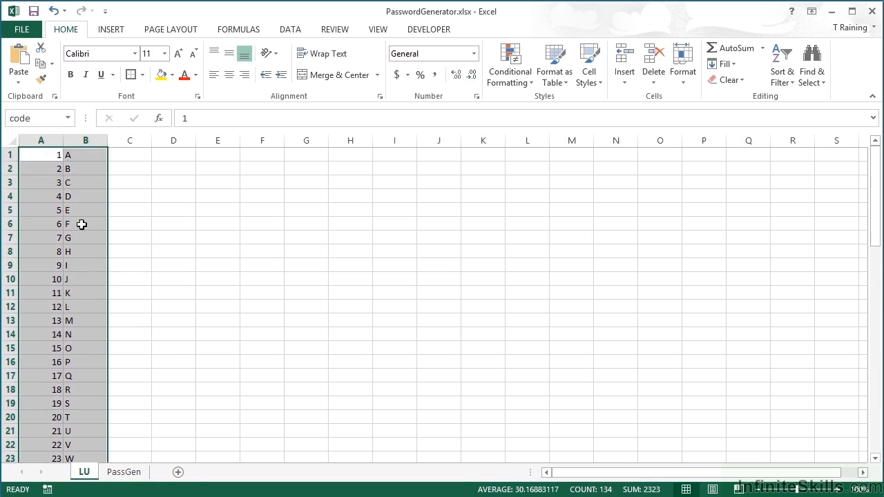
{"action": "left_click", "coordinate": [55, 158]}
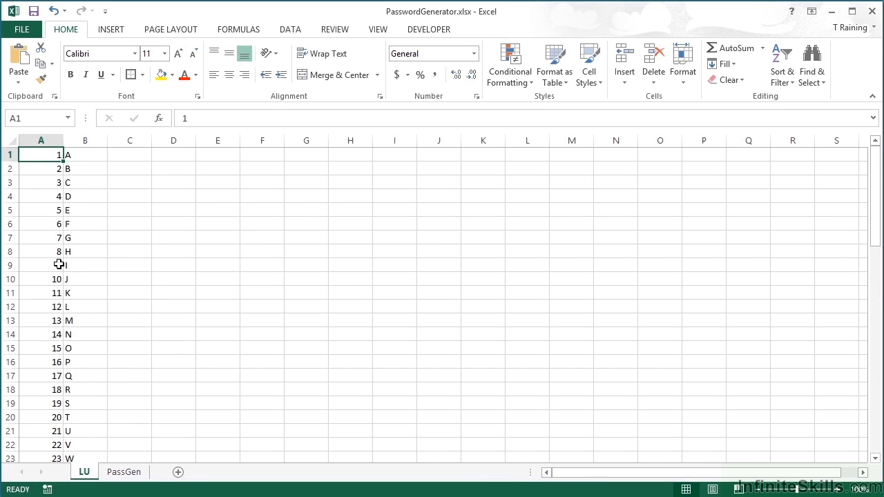
{"action": "scroll", "coordinate": [54, 264], "scroll_direction": "down", "scroll_amount": 13}
{"action": "scroll", "coordinate": [55, 276], "scroll_direction": "down", "scroll_amount": 6}
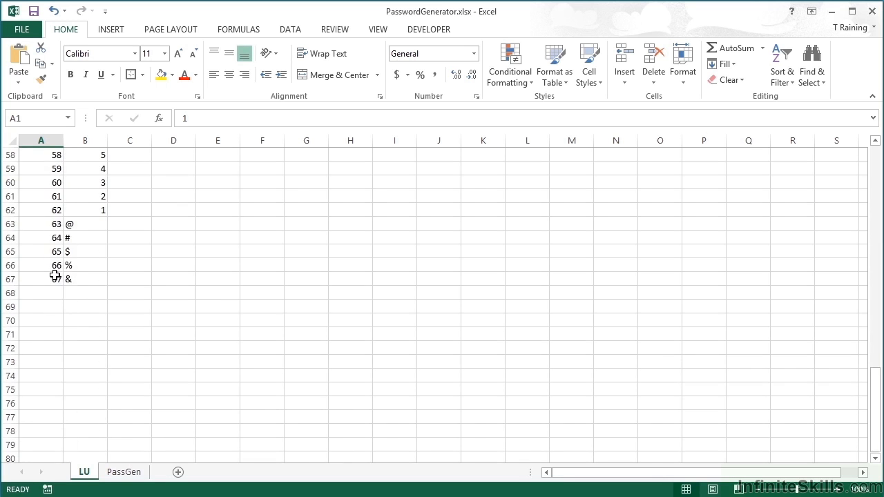
{"action": "scroll", "coordinate": [55, 277], "scroll_direction": "up", "scroll_amount": 10}
{"action": "scroll", "coordinate": [54, 278], "scroll_direction": "up", "scroll_amount": 9}
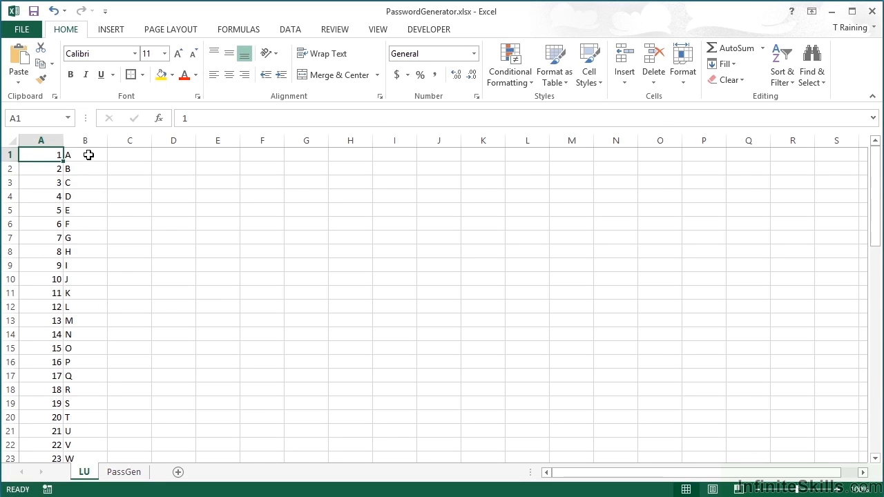
Examine the characters paired with each code in column B of the LU sheet, including letters, digits and symbols.
{"action": "left_click", "coordinate": [88, 154]}
{"action": "scroll", "coordinate": [92, 206], "scroll_direction": "down", "scroll_amount": 2}
{"action": "scroll", "coordinate": [93, 205], "scroll_direction": "down", "scroll_amount": 2}
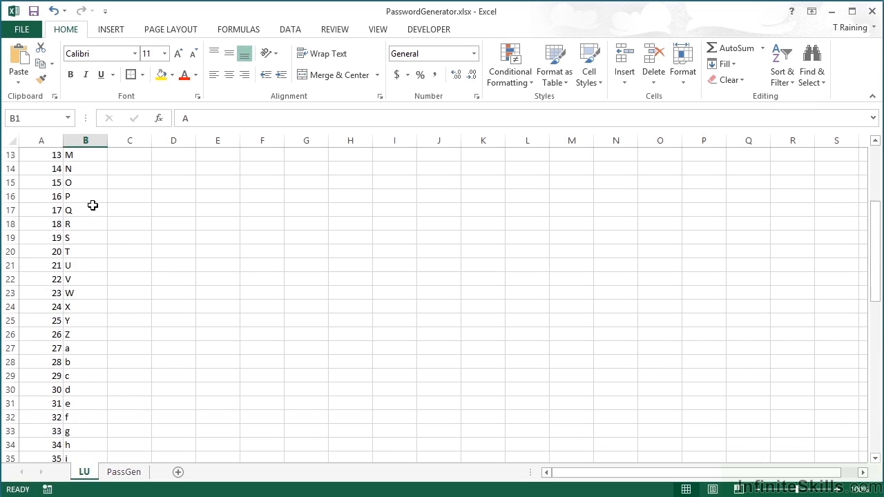
{"action": "left_click", "coordinate": [83, 335]}
{"action": "scroll", "coordinate": [84, 336], "scroll_direction": "down", "scroll_amount": 9}
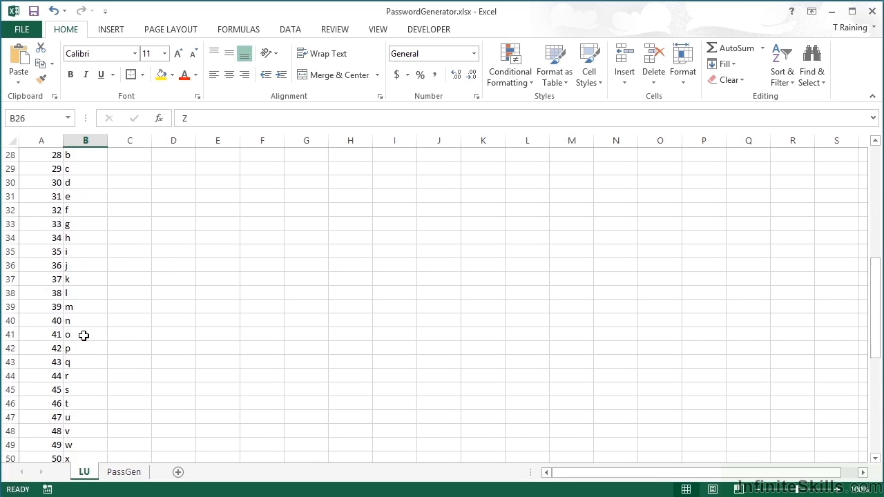
{"action": "scroll", "coordinate": [86, 304], "scroll_direction": "down", "scroll_amount": 3}
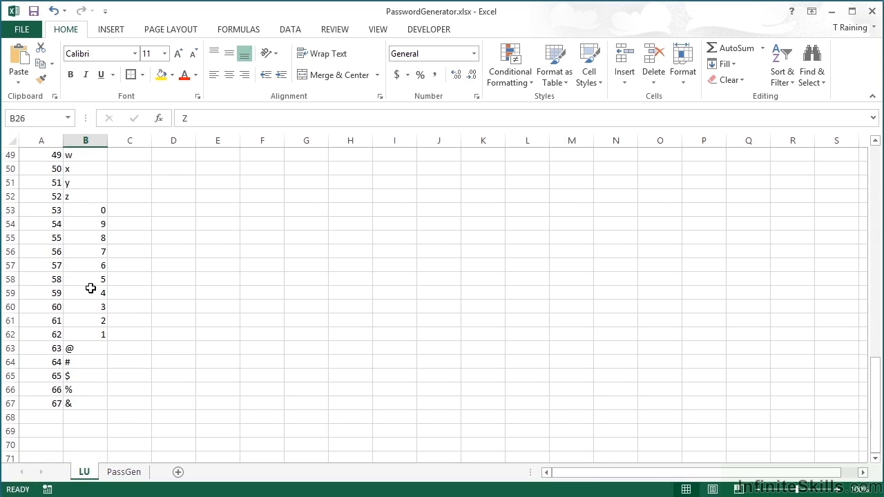
{"action": "scroll", "coordinate": [90, 332], "scroll_direction": "down", "scroll_amount": 1}
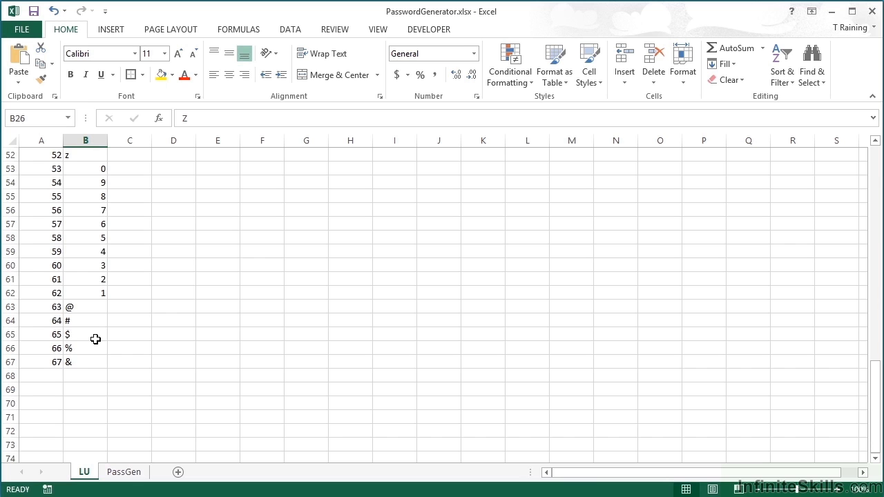
{"action": "scroll", "coordinate": [95, 340], "scroll_direction": "up", "scroll_amount": 3}
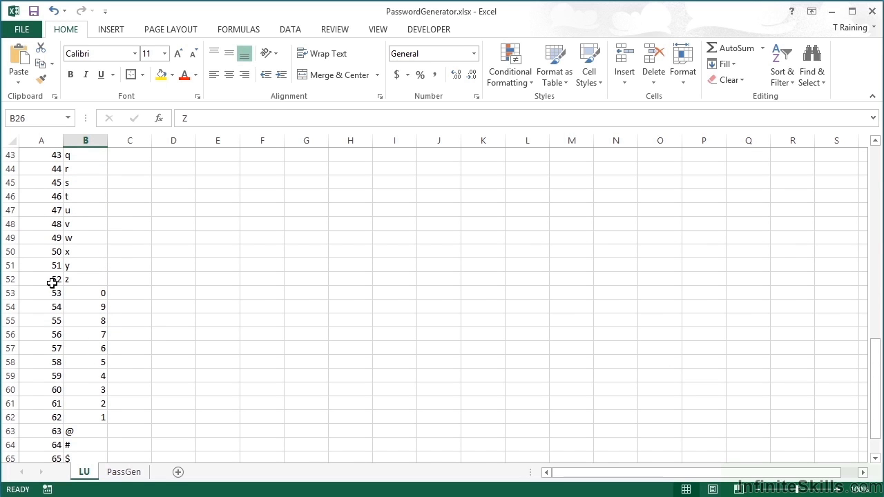
{"action": "scroll", "coordinate": [52, 288], "scroll_direction": "down", "scroll_amount": 1}
{"action": "scroll", "coordinate": [51, 290], "scroll_direction": "down", "scroll_amount": 2}
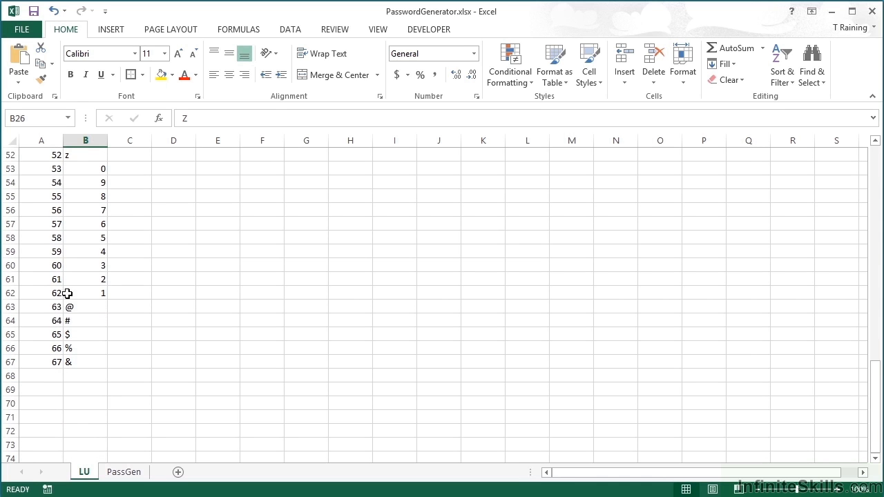
{"action": "scroll", "coordinate": [68, 311], "scroll_direction": "up", "scroll_amount": 17}
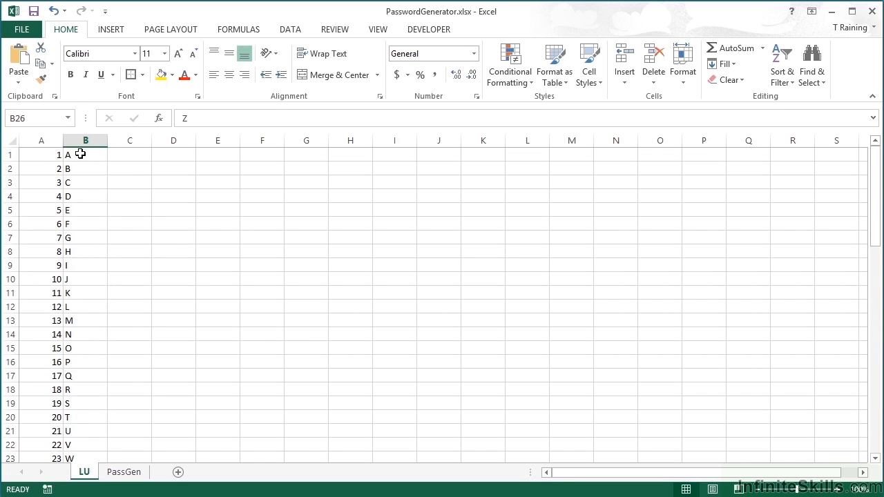
Select the named range code on the LU sheet and check which rows and columns it covers.
{"action": "left_click", "coordinate": [68, 118]}
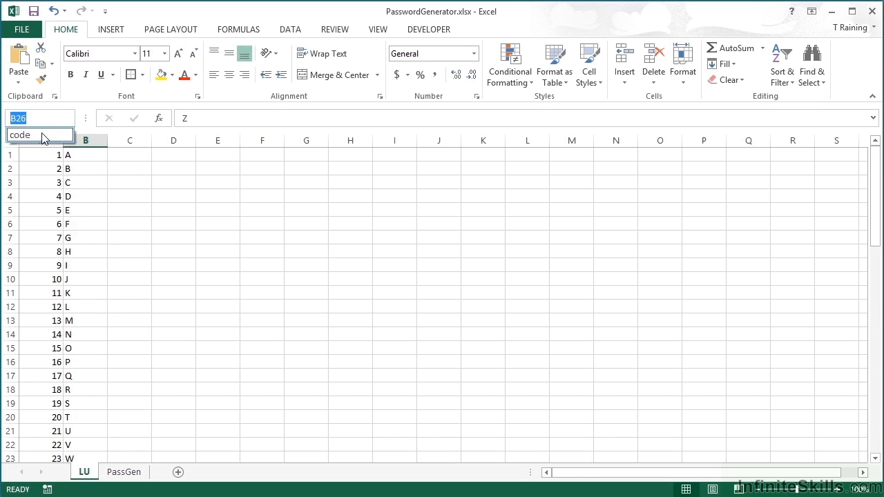
{"action": "left_click", "coordinate": [41, 134]}
{"action": "scroll", "coordinate": [76, 335], "scroll_direction": "down", "scroll_amount": 9}
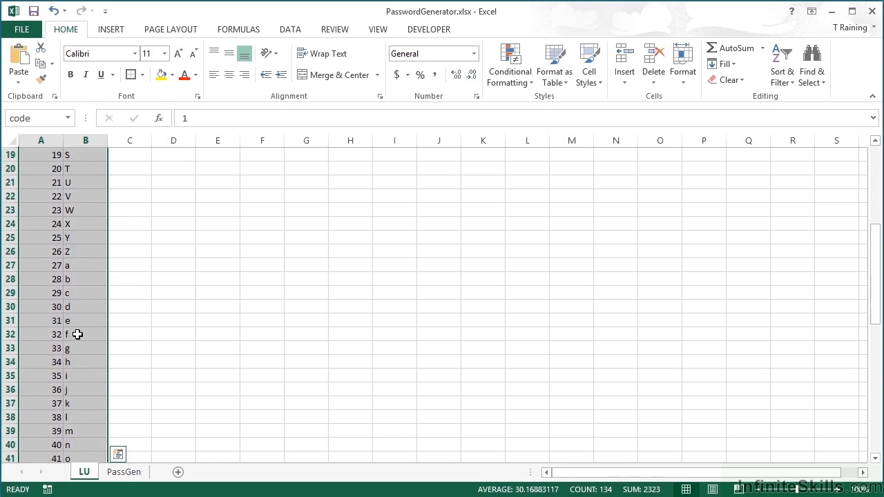
{"action": "scroll", "coordinate": [77, 334], "scroll_direction": "down", "scroll_amount": 8}
{"action": "scroll", "coordinate": [77, 335], "scroll_direction": "up", "scroll_amount": 17}
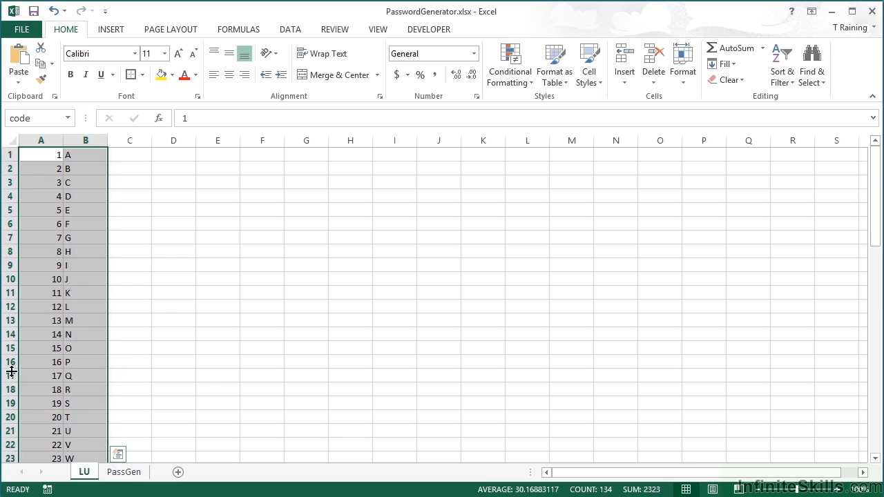
Merge and center the yellow cells C3:F3 on the PassGen sheet.
{"action": "left_click", "coordinate": [125, 473]}
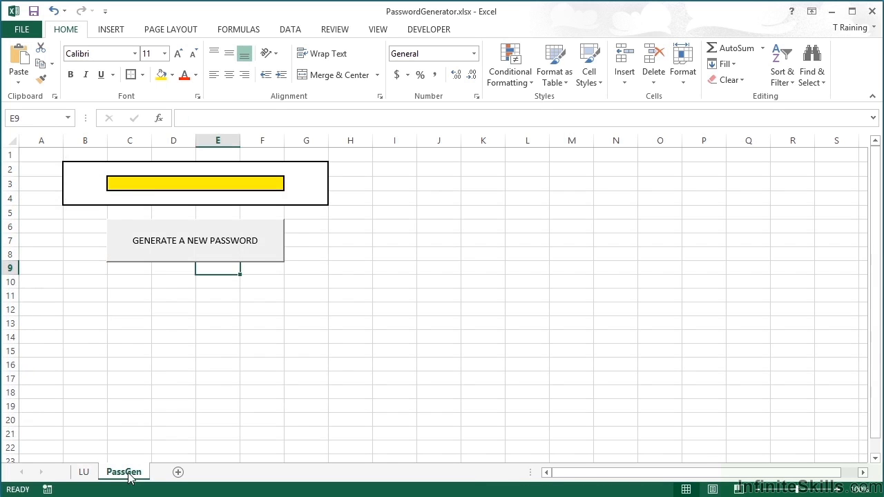
{"action": "left_click", "coordinate": [150, 184]}
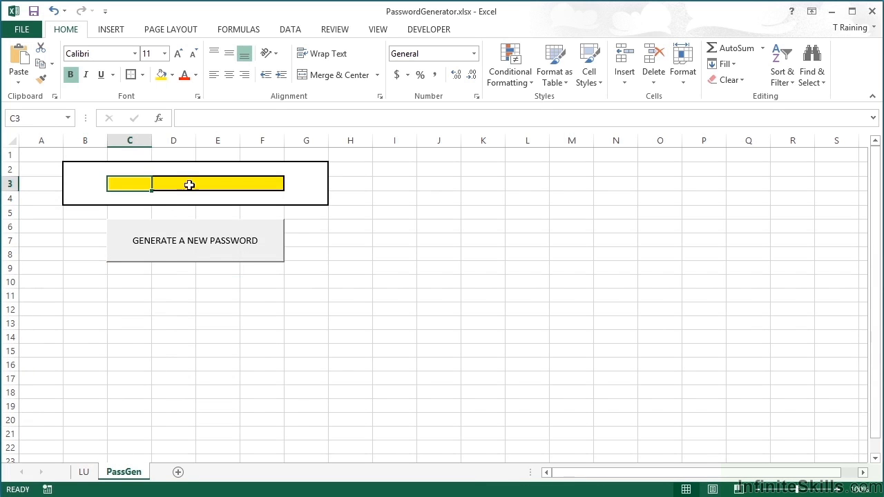
{"action": "left_click", "coordinate": [174, 183]}
{"action": "left_click", "coordinate": [222, 183]}
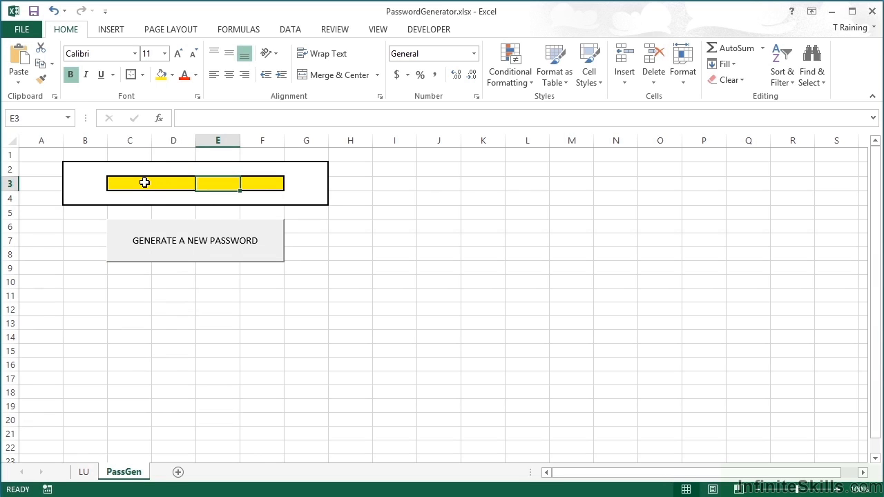
{"action": "left_click_drag", "start_coordinate": [143, 183], "coordinate": [261, 183]}
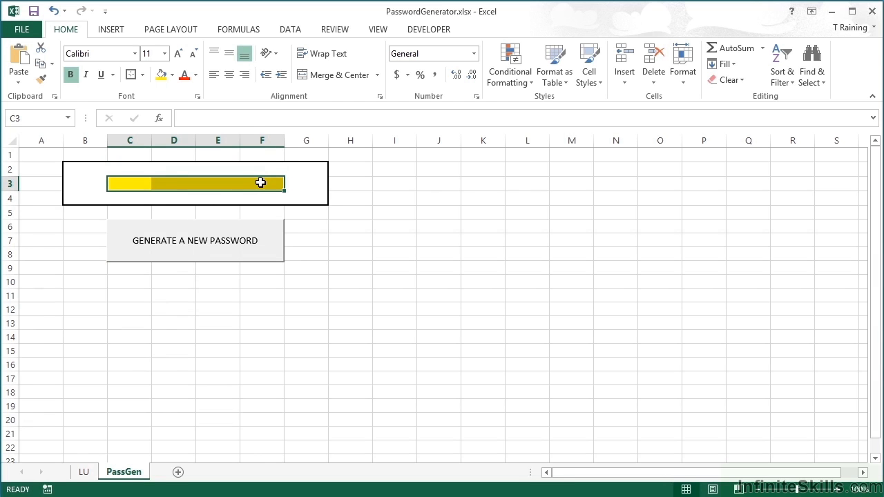
{"action": "left_click", "coordinate": [335, 74]}
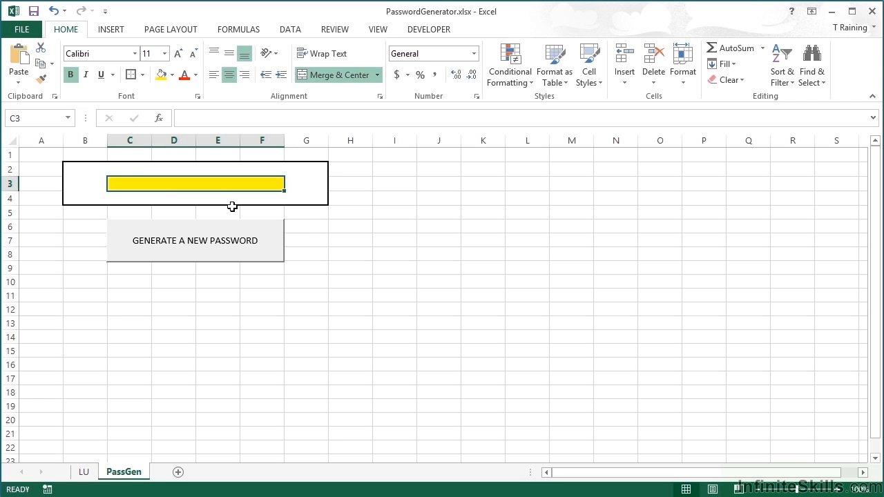
Enter =RANDBETWEEN(1,67) in cell L2 of the PassGen sheet and fill it down to L9.
{"action": "left_click", "coordinate": [532, 169]}
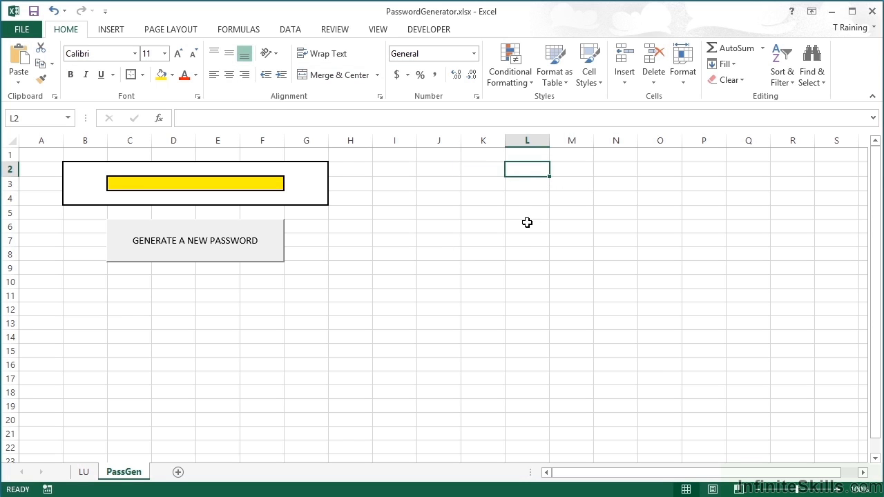
{"action": "type", "text": "=rand"}
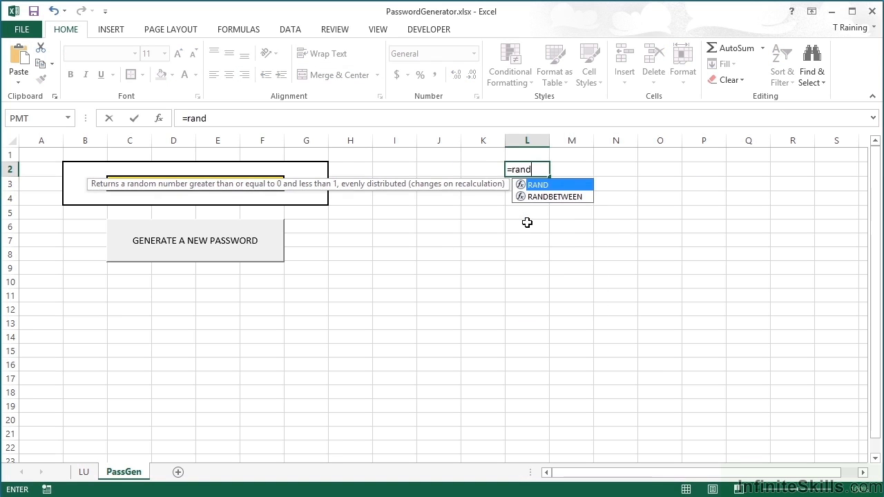
{"action": "type", "text": "betwee"}
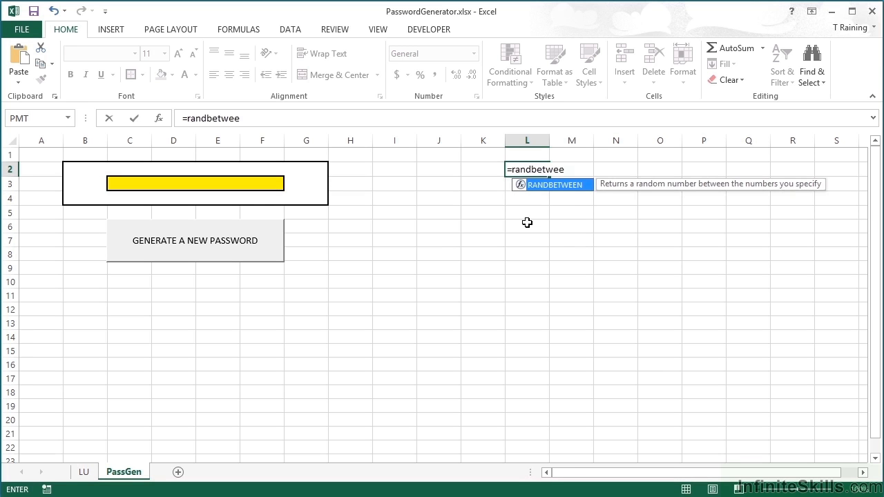
{"action": "key", "text": "Tab"}
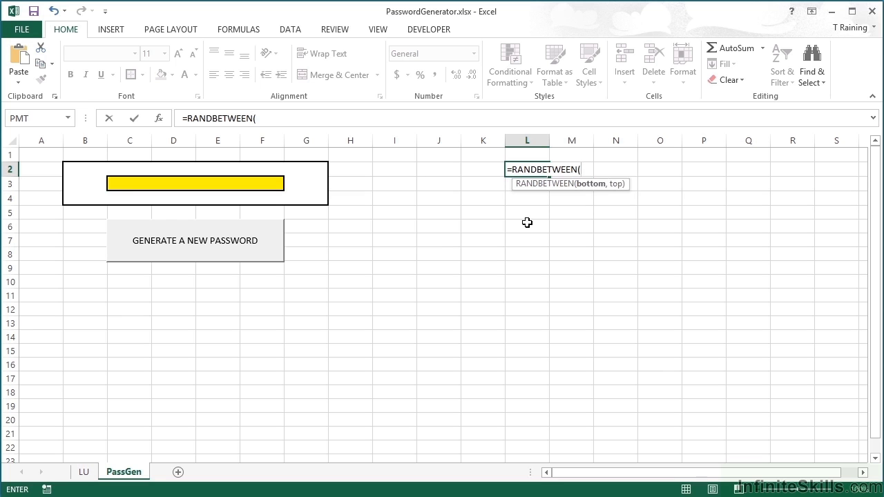
{"action": "type", "text": "1,67)"}
{"action": "key", "text": "Return"}
{"action": "left_click", "coordinate": [545, 166]}
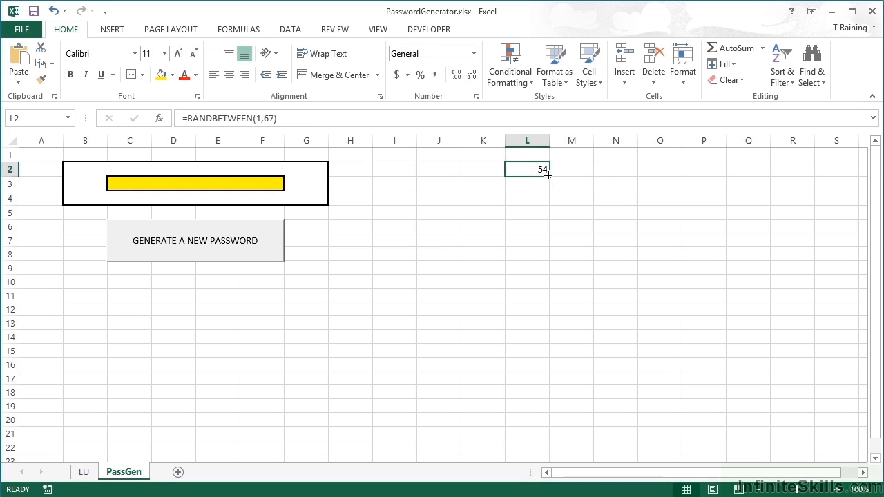
{"action": "left_click_drag", "start_coordinate": [548, 177], "coordinate": [543, 271]}
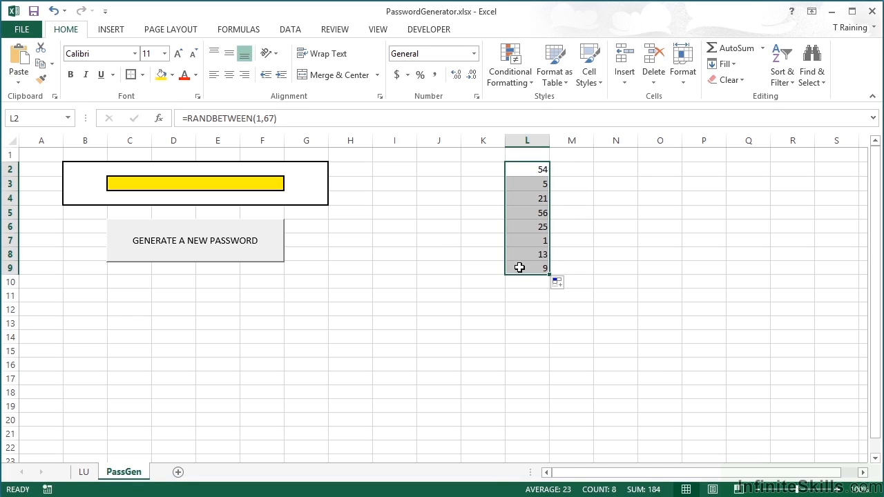
Recalculate the workbook several times to generate new random numbers in L2:L9.
{"action": "left_click", "coordinate": [240, 30]}
{"action": "left_click", "coordinate": [805, 55]}
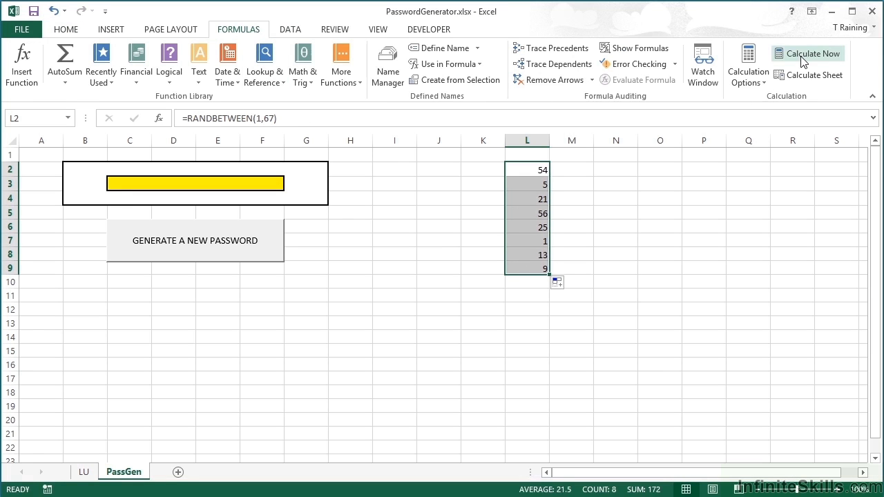
{"action": "left_click", "coordinate": [804, 55]}
{"action": "left_click", "coordinate": [805, 55]}
{"action": "left_click", "coordinate": [805, 55]}
{"action": "left_click", "coordinate": [805, 55]}
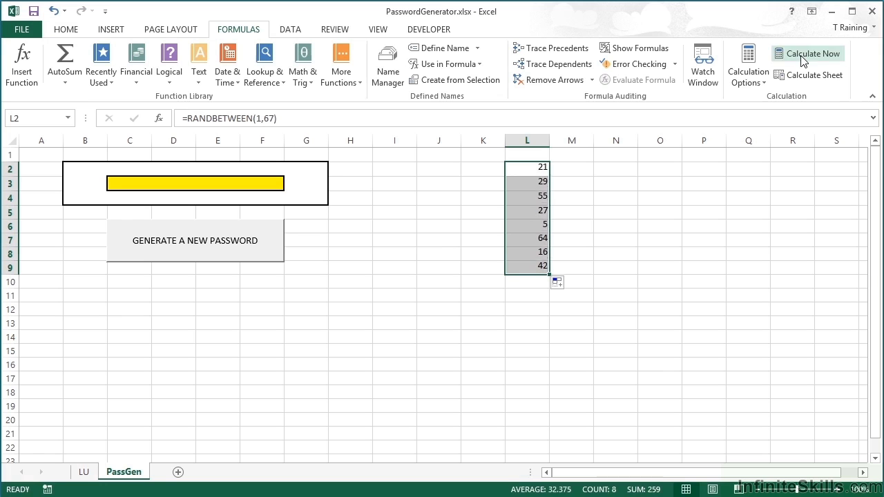
{"action": "left_click", "coordinate": [805, 55]}
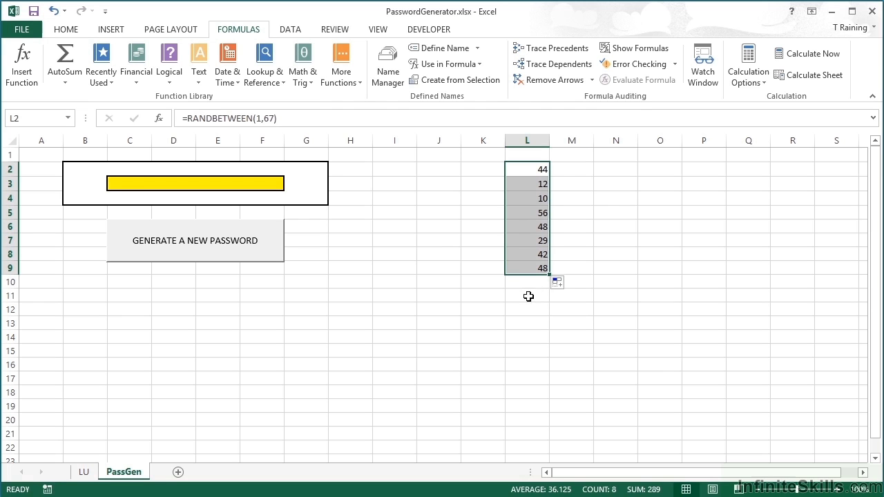
Enter =VLOOKUP(L2,code,2,FALSE) in cell M2 of the PassGen sheet and fill it down to M9.
{"action": "left_click", "coordinate": [576, 170]}
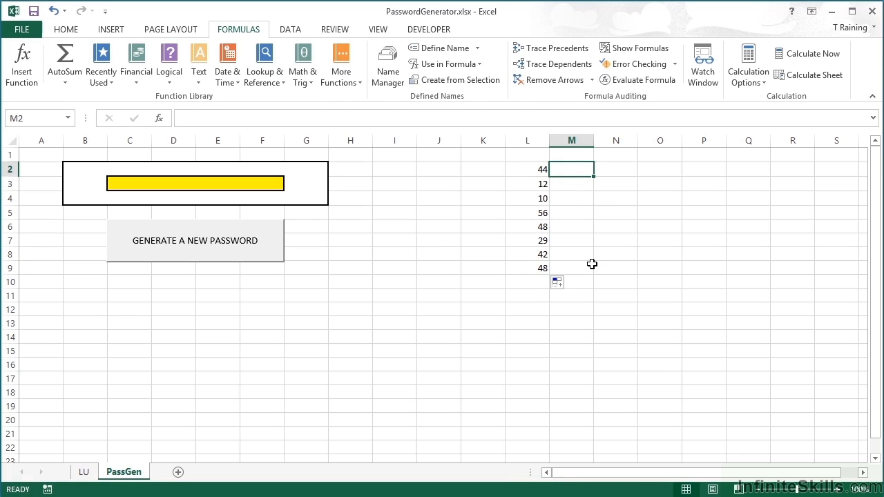
{"action": "type", "text": "=vl"}
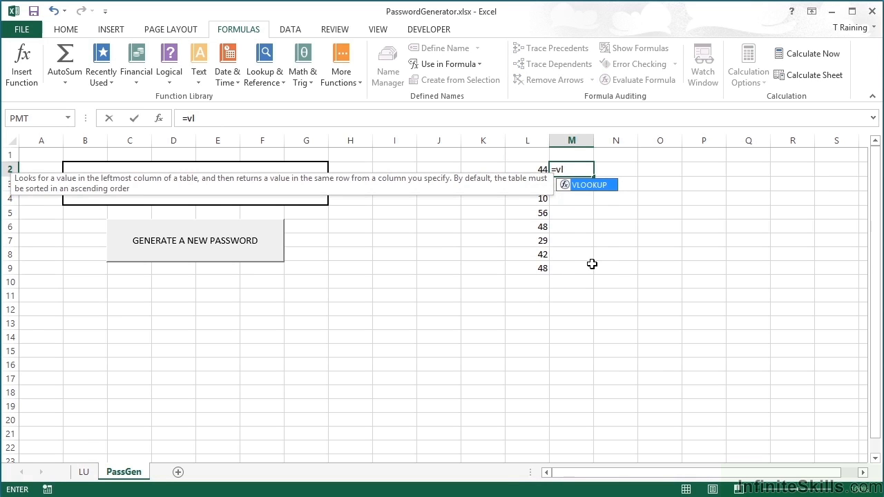
{"action": "key", "text": "Tab"}
{"action": "left_click", "coordinate": [537, 171]}
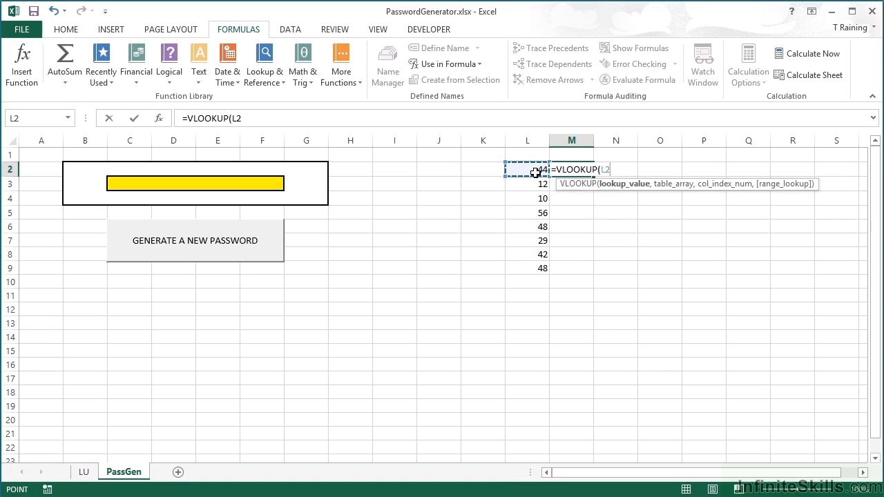
{"action": "type", "text": ",code"}
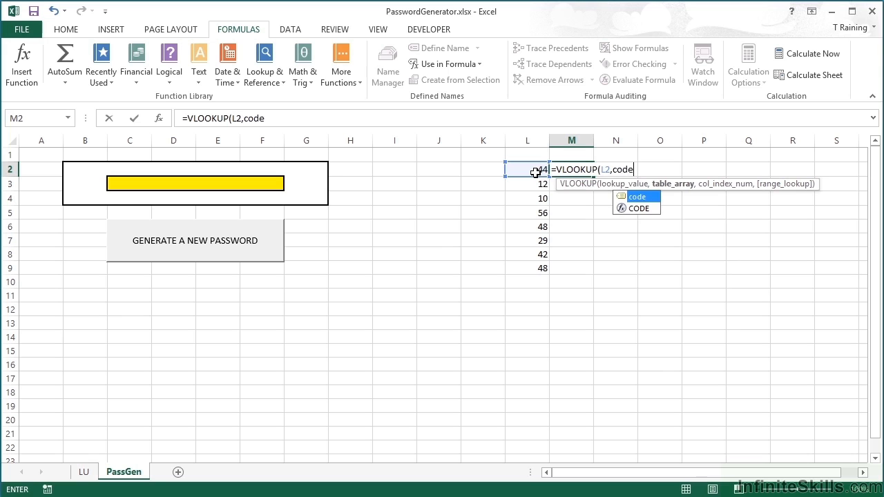
{"action": "type", "text": ","}
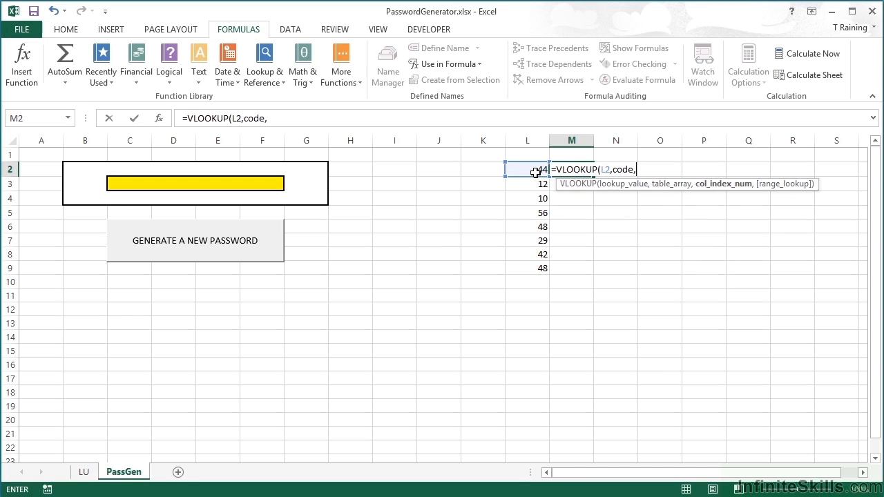
{"action": "type", "text": "2"}
{"action": "type", "text": ",false)"}
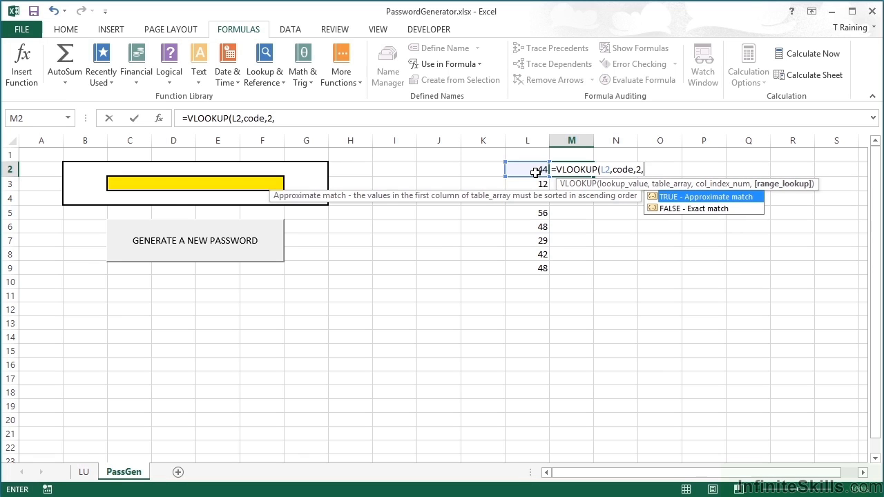
{"action": "key", "text": "Return"}
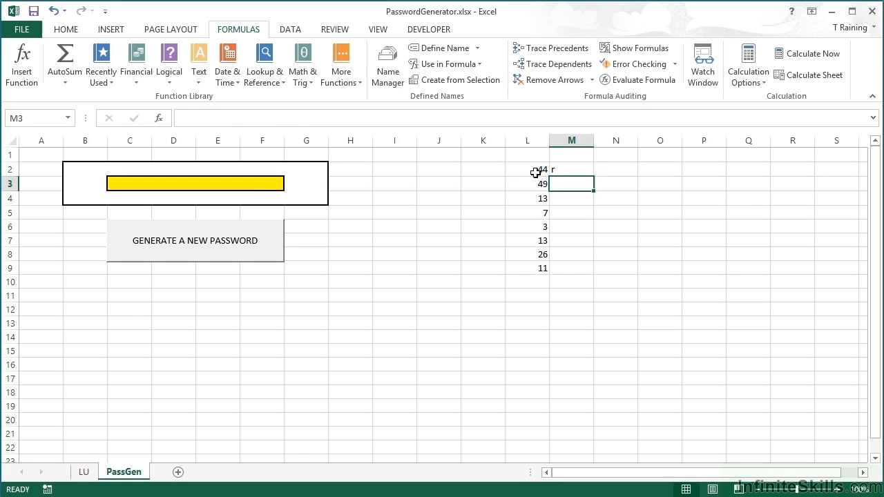
{"action": "key", "text": "Up"}
{"action": "double_click", "coordinate": [594, 176]}
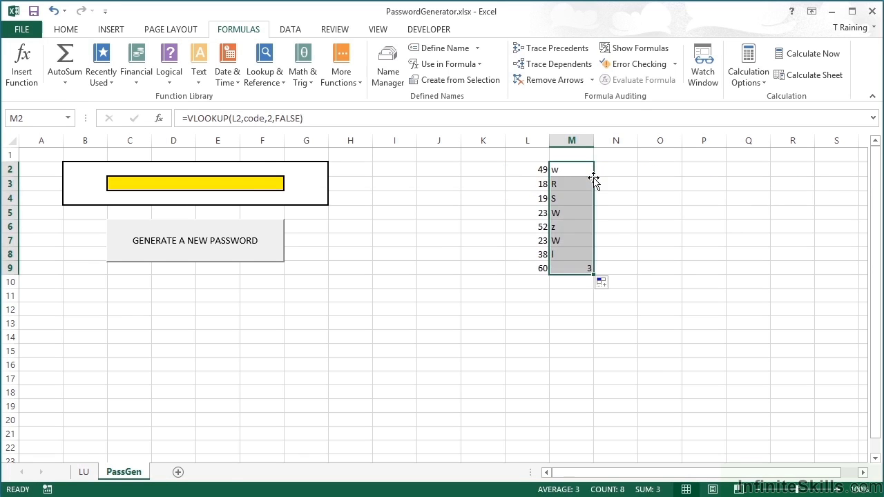
Inspect the lookup formulas in cells M2 to M6 one after another.
{"action": "left_click", "coordinate": [562, 170]}
{"action": "left_click", "coordinate": [565, 192]}
{"action": "left_click", "coordinate": [565, 206]}
{"action": "left_click", "coordinate": [566, 213]}
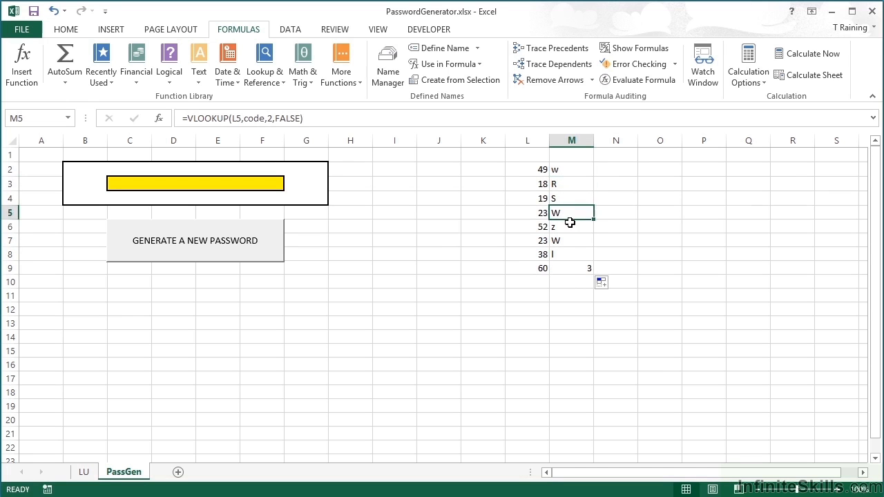
{"action": "left_click", "coordinate": [571, 228]}
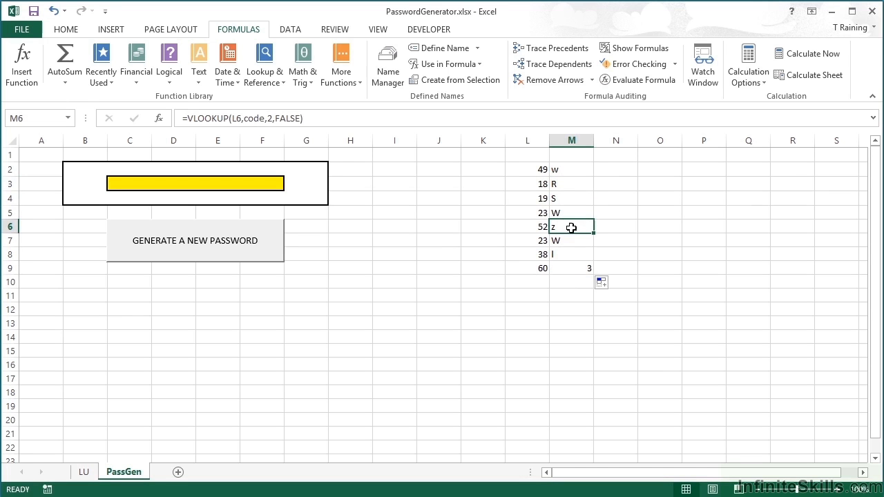
Recalculate the workbook several times to draw new random characters in M2:M9.
{"action": "left_click", "coordinate": [814, 54]}
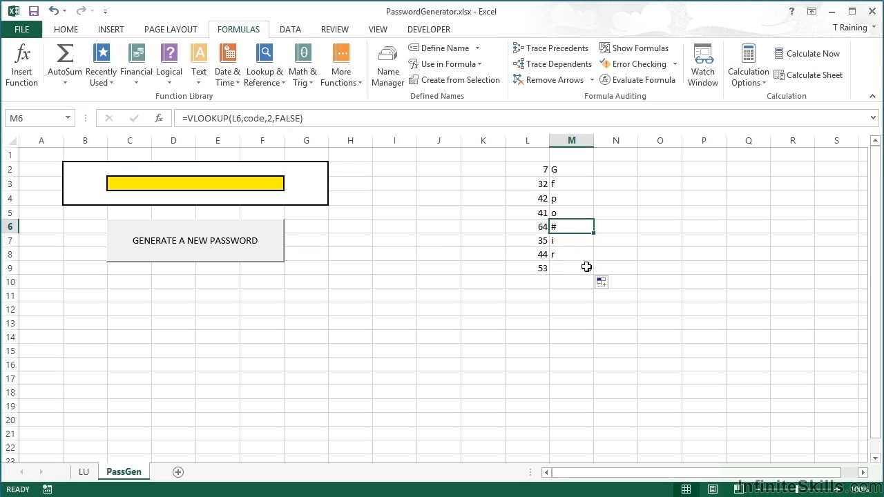
{"action": "left_click", "coordinate": [806, 62]}
{"action": "left_click", "coordinate": [805, 62]}
{"action": "left_click", "coordinate": [806, 62]}
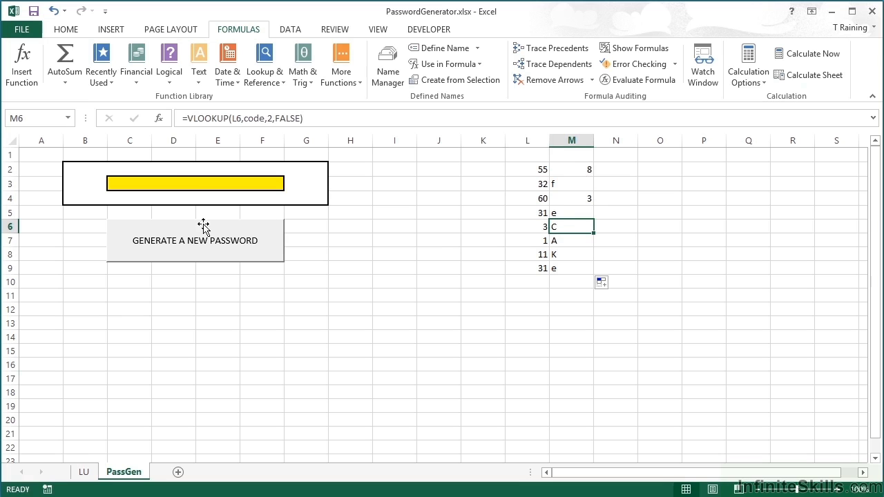
Enter =CONCATENATE(M2,M3,M4,M5,M6,M7,M8,M9) in the merged yellow cell C3 and reselect that cell.
{"action": "left_click", "coordinate": [175, 179]}
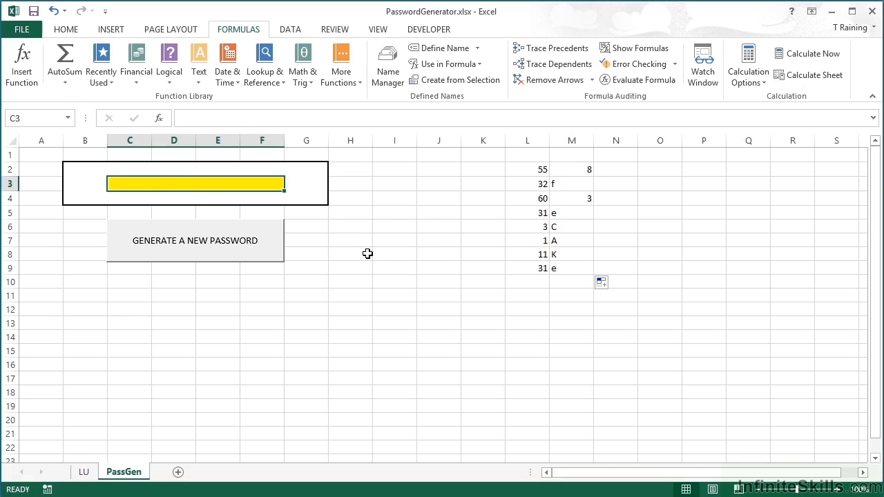
{"action": "type", "text": "=con"}
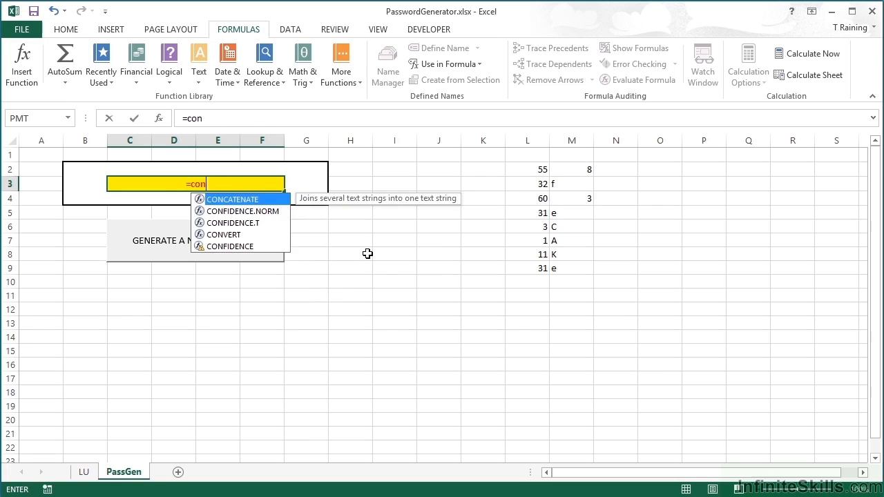
{"action": "key", "text": "Tab"}
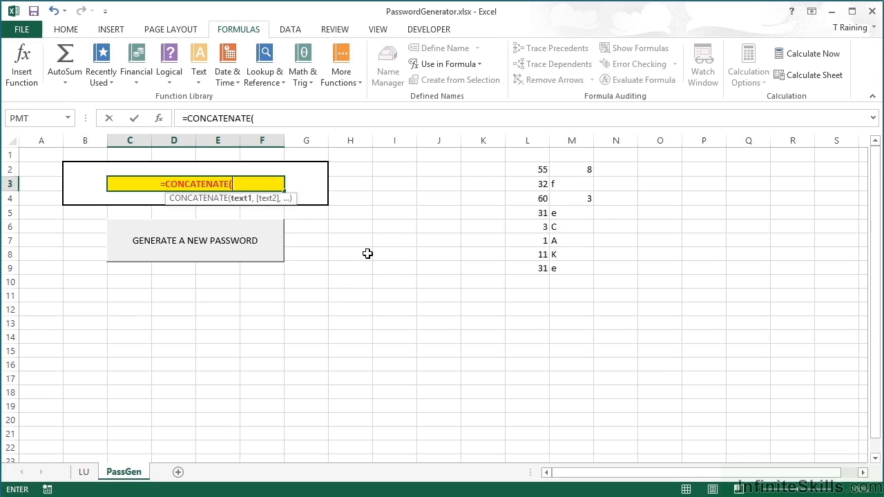
{"action": "left_click", "coordinate": [567, 171]}
{"action": "left_click", "coordinate": [573, 183]}
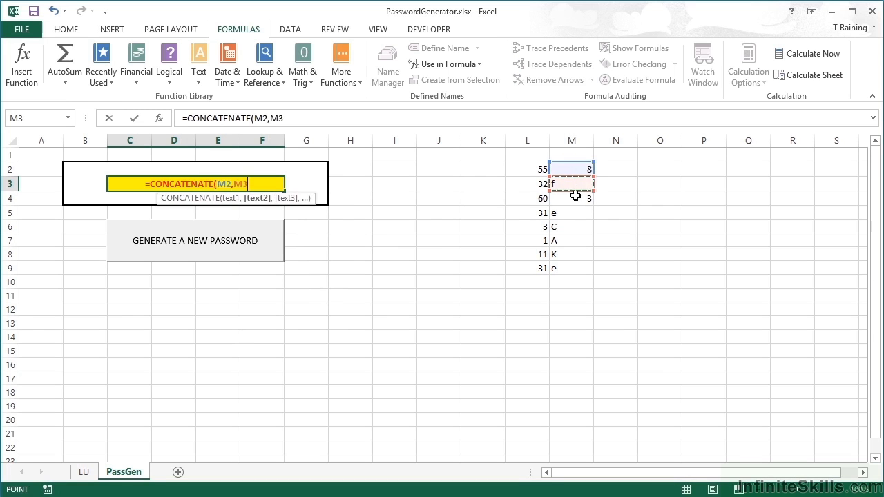
{"action": "type", "text": ","}
{"action": "left_click", "coordinate": [575, 198]}
{"action": "type", "text": ","}
{"action": "left_click", "coordinate": [579, 213]}
{"action": "type", "text": ","}
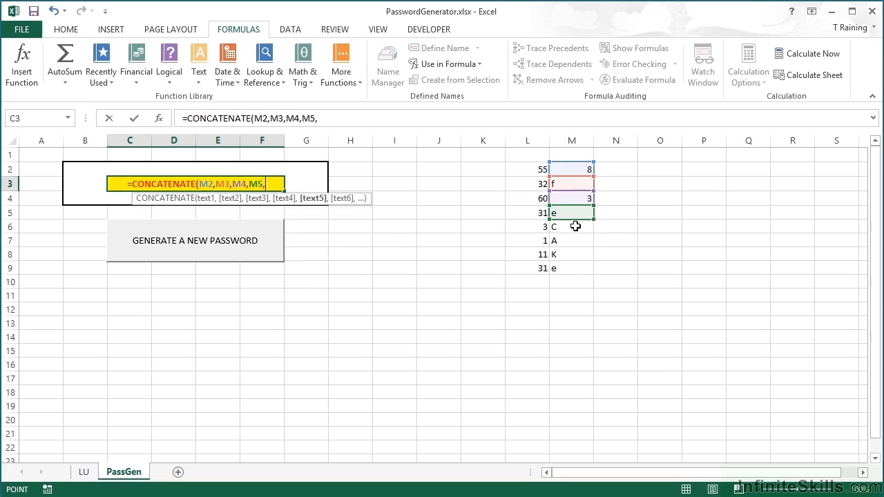
{"action": "left_click", "coordinate": [574, 227]}
{"action": "type", "text": ","}
{"action": "left_click", "coordinate": [576, 241]}
{"action": "type", "text": ","}
{"action": "left_click", "coordinate": [579, 255]}
{"action": "type", "text": ","}
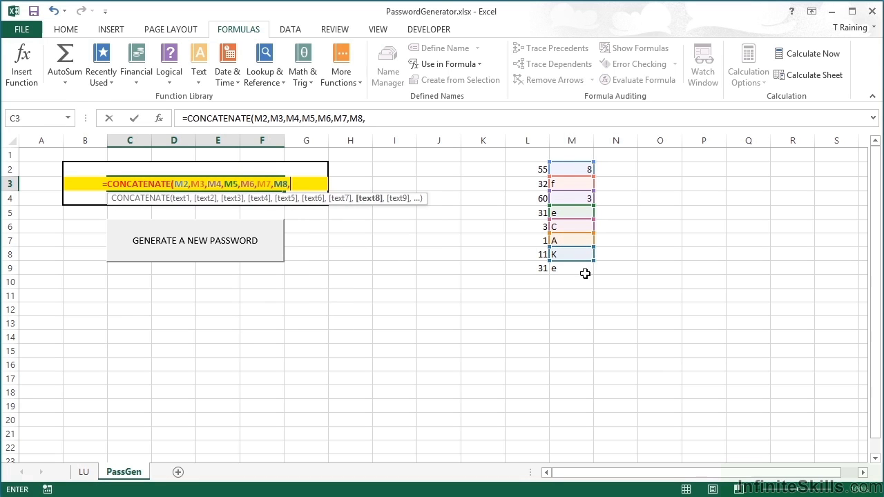
{"action": "left_click", "coordinate": [584, 271]}
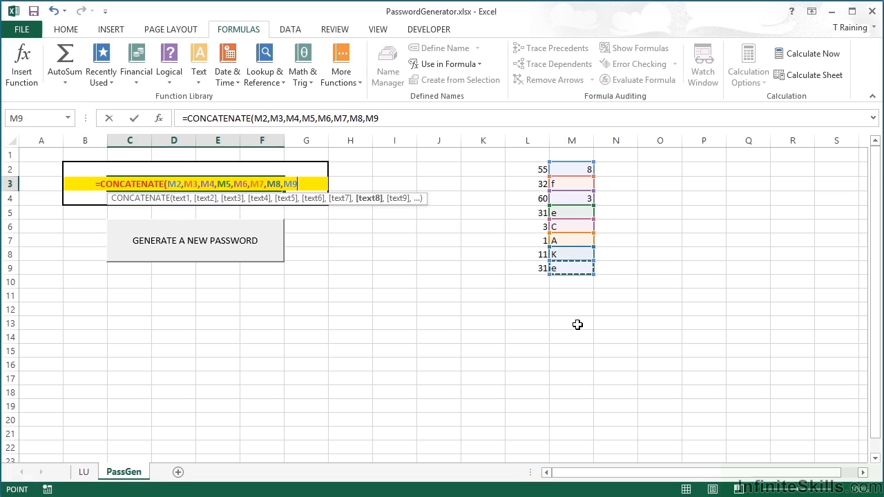
{"action": "type", "text": ")"}
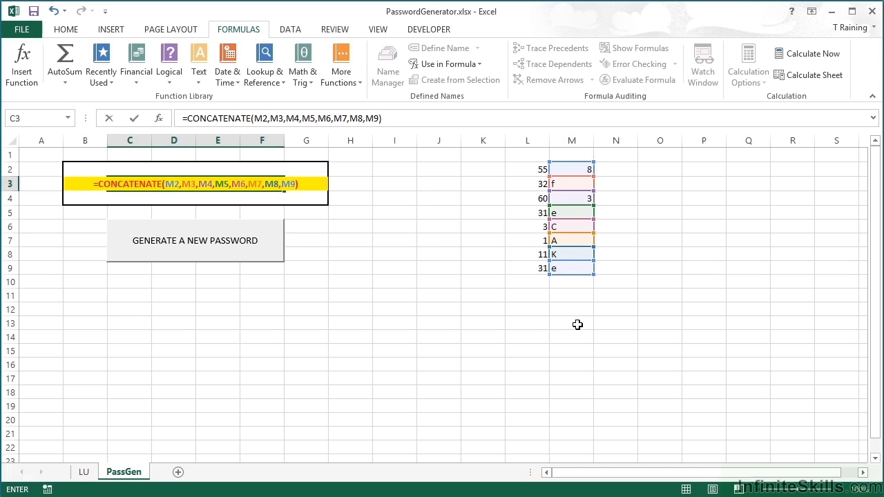
{"action": "key", "text": "Return"}
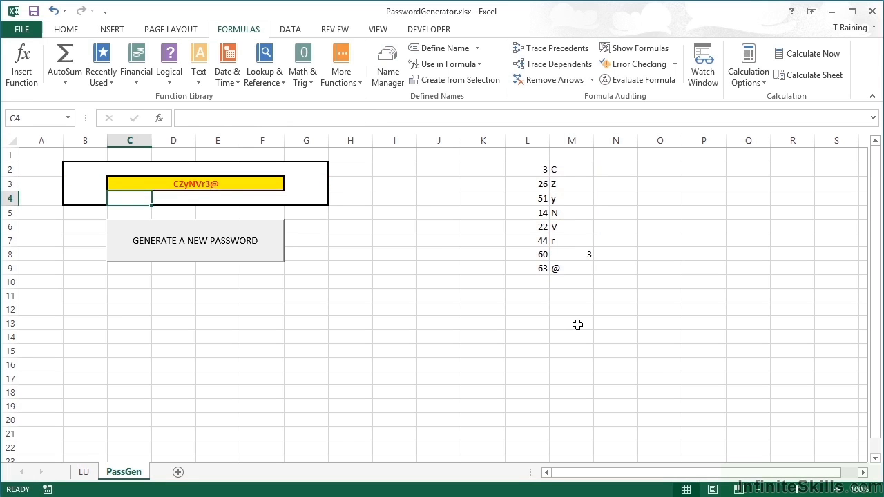
{"action": "key", "text": "Up"}
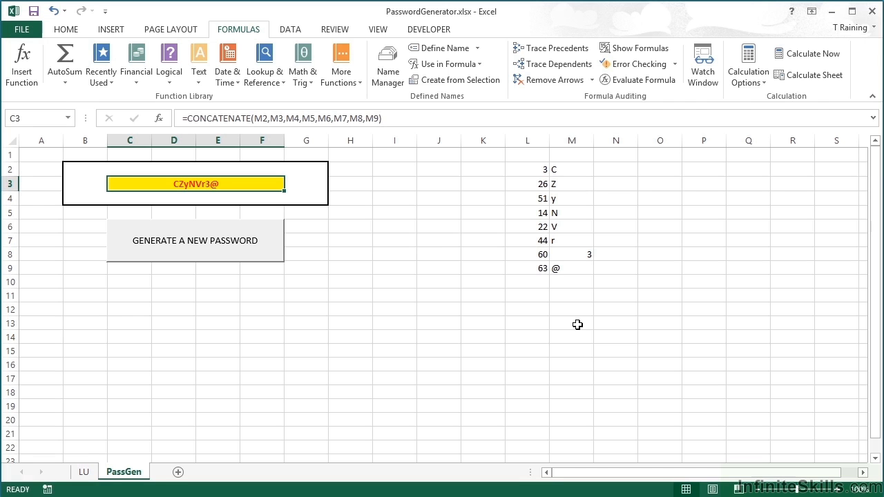
Hide helper columns L and M on the PassGen sheet and recalculate the workbook to refresh the password in C3.
{"action": "left_click_drag", "start_coordinate": [532, 140], "coordinate": [568, 141]}
{"action": "right_click", "coordinate": [538, 140]}
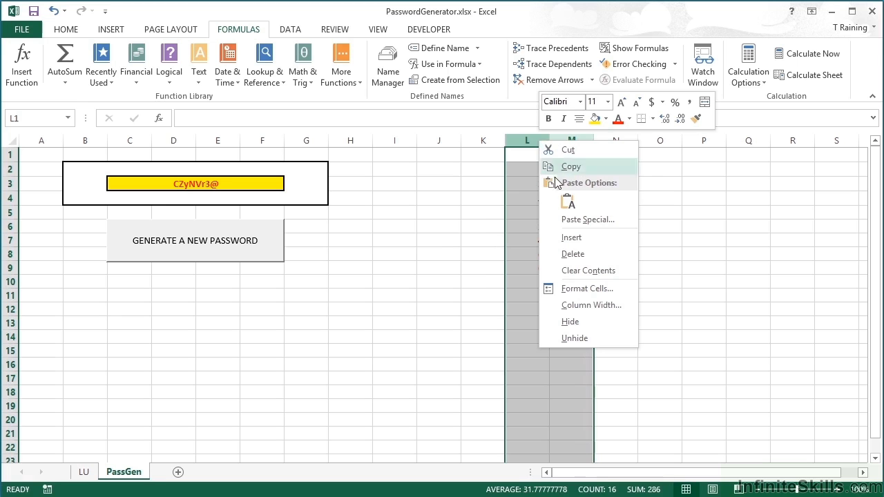
{"action": "left_click", "coordinate": [570, 322]}
{"action": "left_click", "coordinate": [529, 310]}
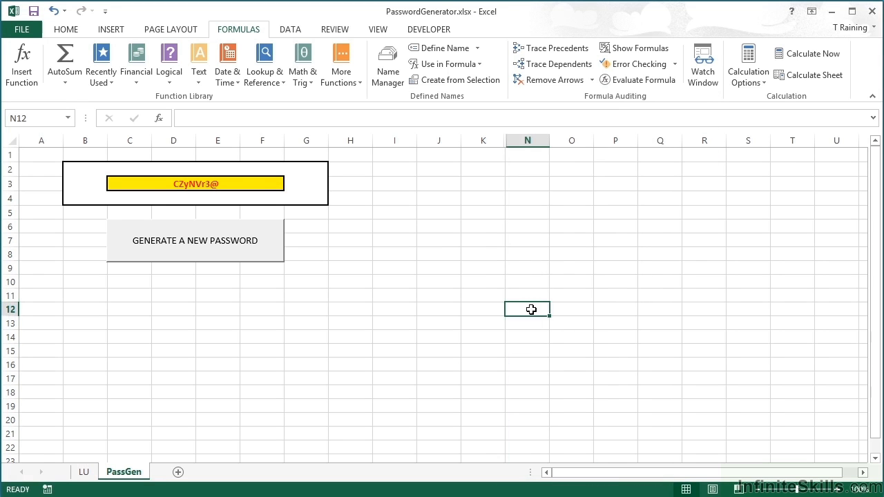
{"action": "left_click", "coordinate": [794, 58]}
{"action": "left_click", "coordinate": [794, 58]}
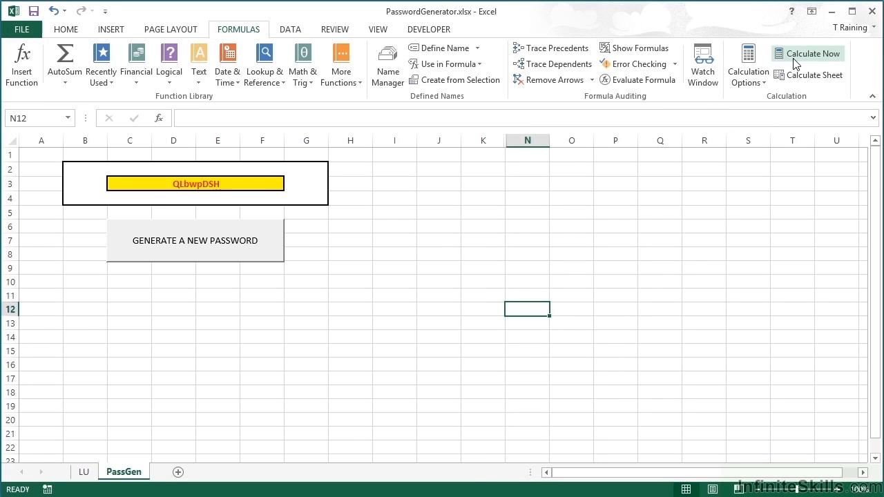
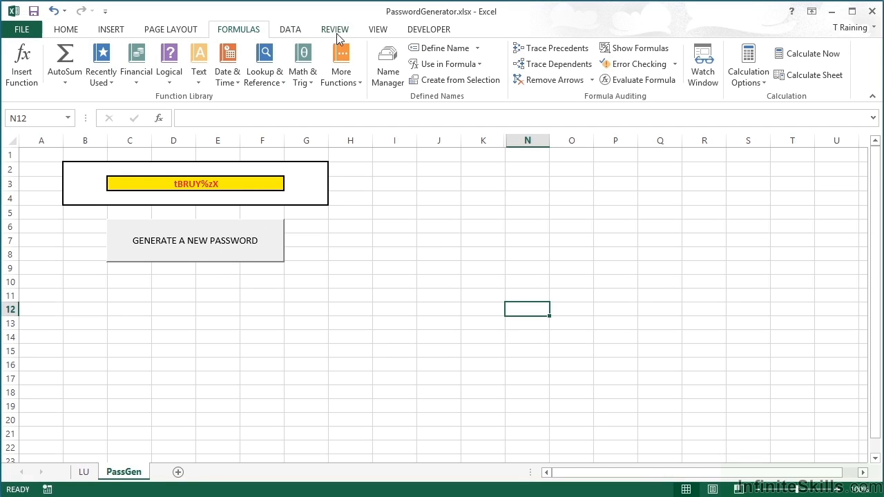
Record a macro named PassGen, stored in this workbook, that recalculates the workbook once.
{"action": "left_click", "coordinate": [414, 30]}
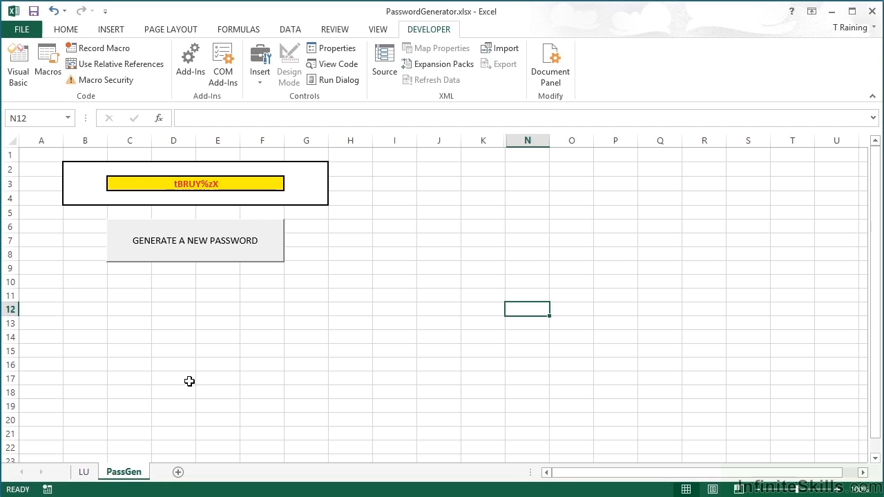
{"action": "left_click", "coordinate": [110, 53]}
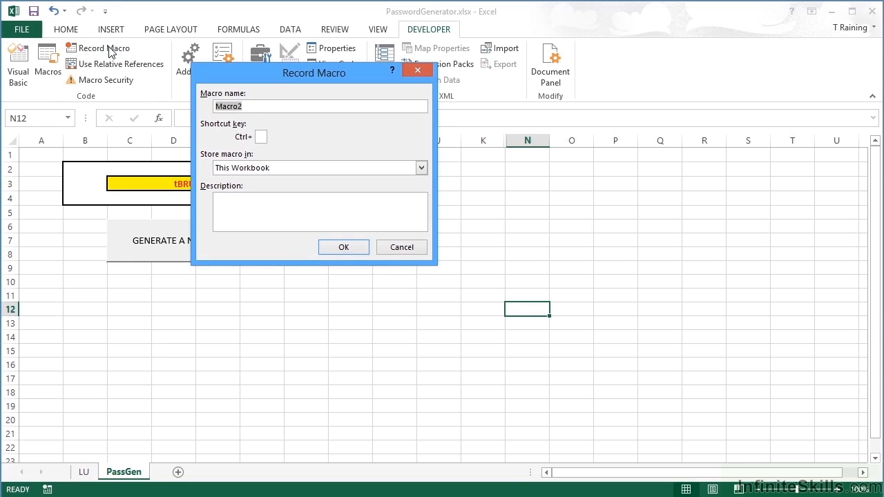
{"action": "type", "text": "PassGen"}
{"action": "left_click", "coordinate": [344, 247]}
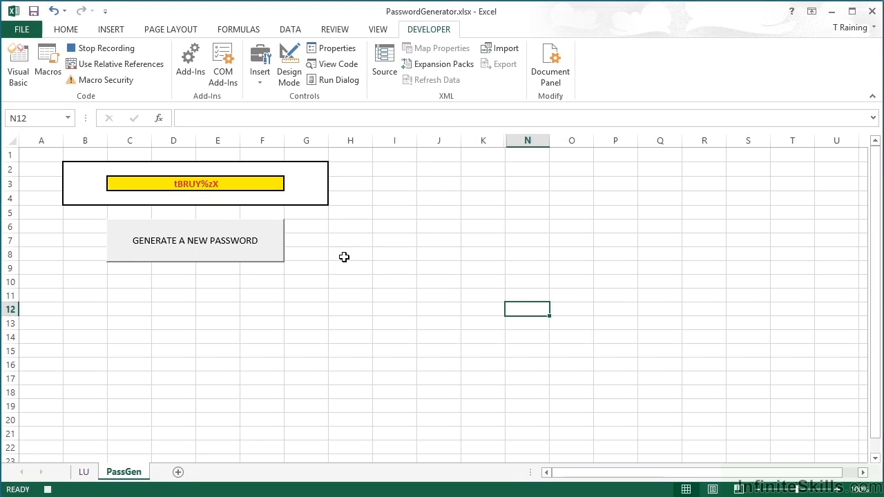
{"action": "left_click", "coordinate": [243, 31]}
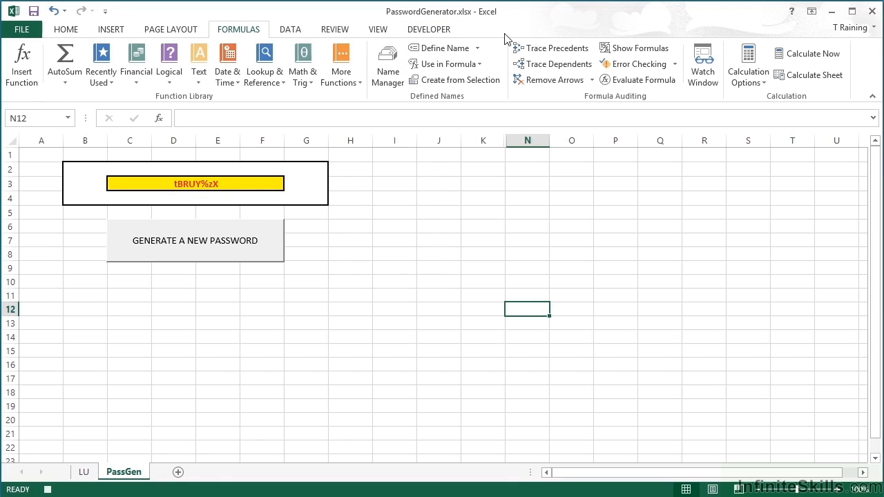
{"action": "left_click", "coordinate": [804, 62]}
{"action": "left_click", "coordinate": [420, 31]}
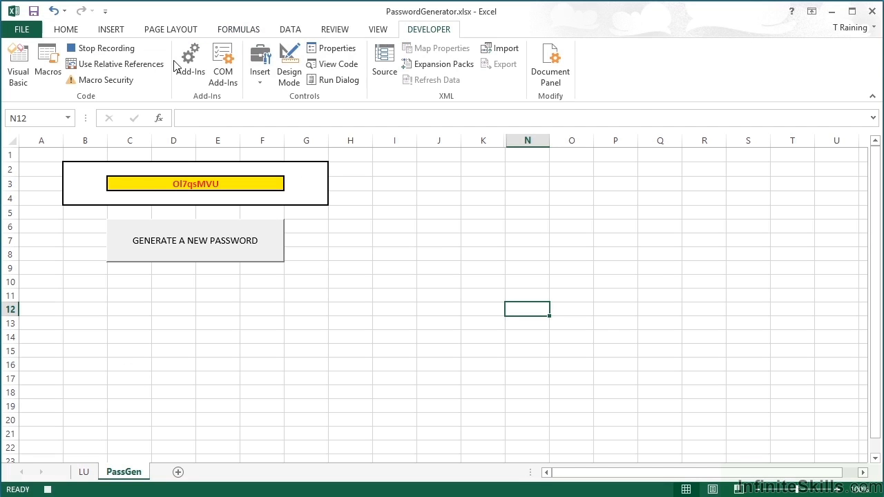
{"action": "left_click", "coordinate": [106, 50]}
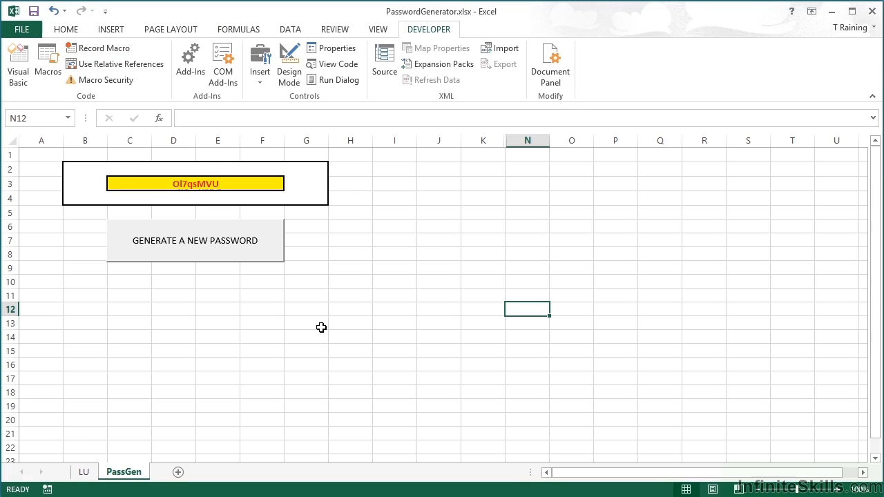
Assign the PassGen macro to the GENERATE A NEW PASSWORD button and deselect the button.
{"action": "right_click", "coordinate": [232, 257]}
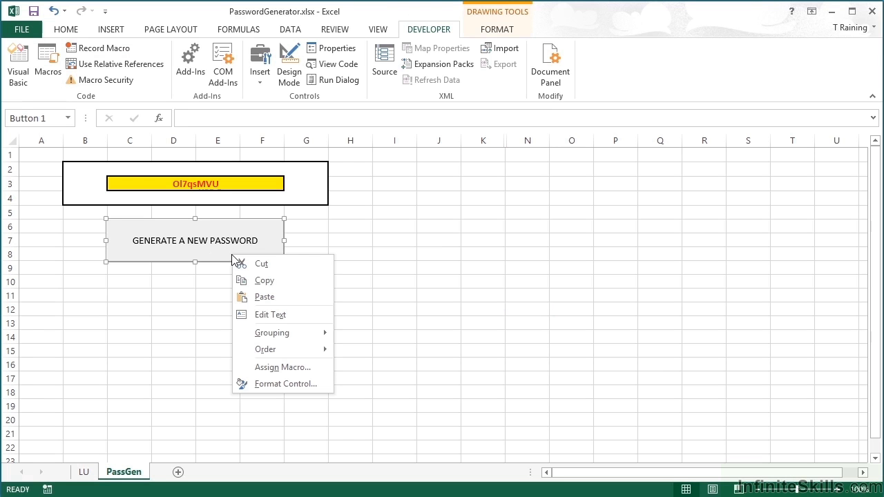
{"action": "left_click", "coordinate": [269, 368]}
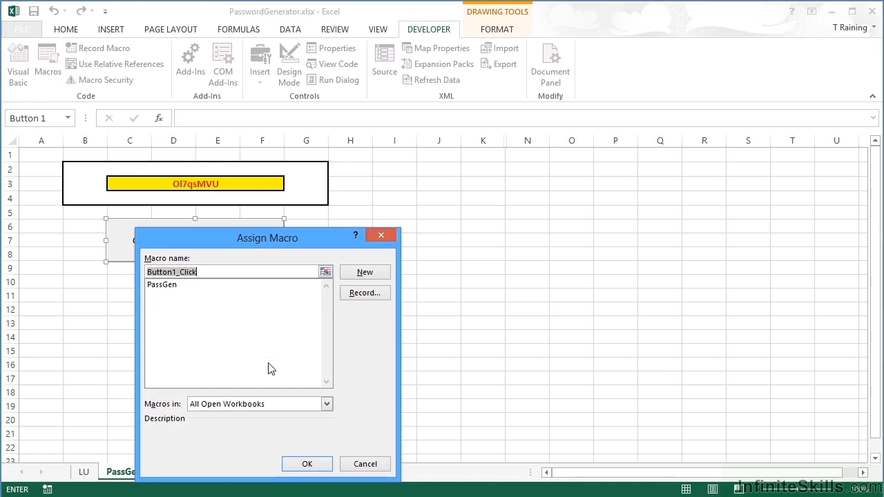
{"action": "left_click", "coordinate": [173, 286]}
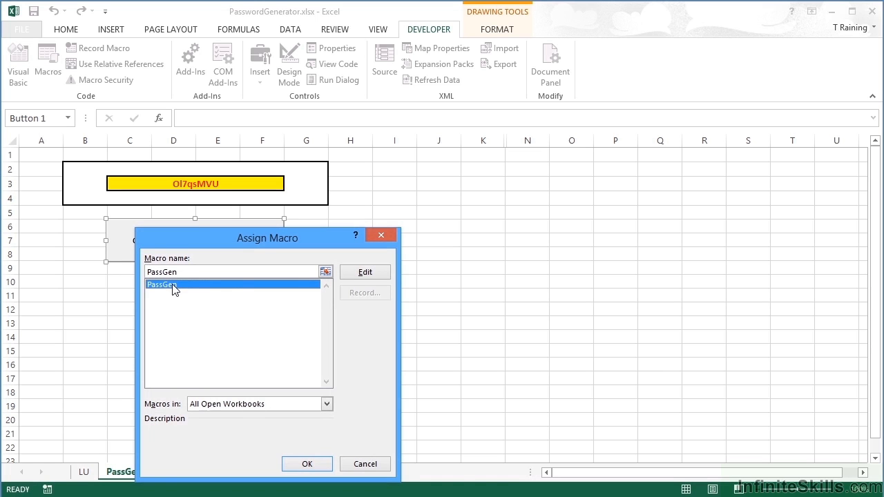
{"action": "left_click", "coordinate": [320, 467]}
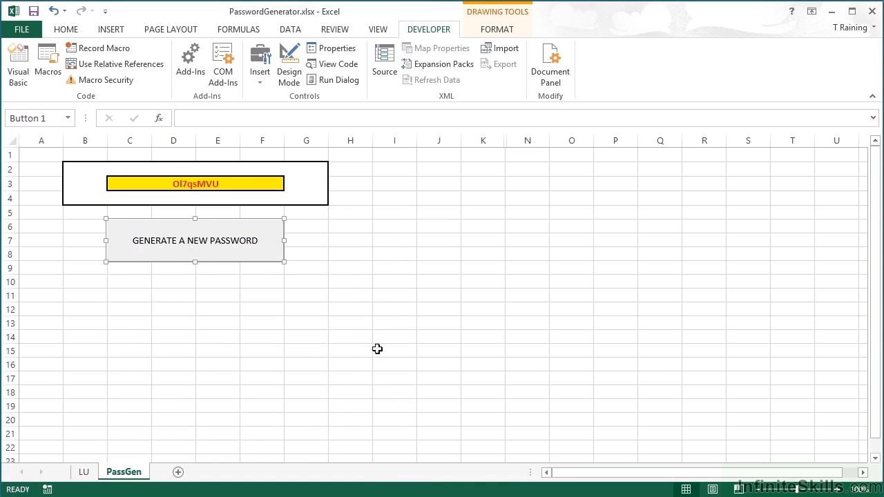
{"action": "left_click", "coordinate": [366, 261]}
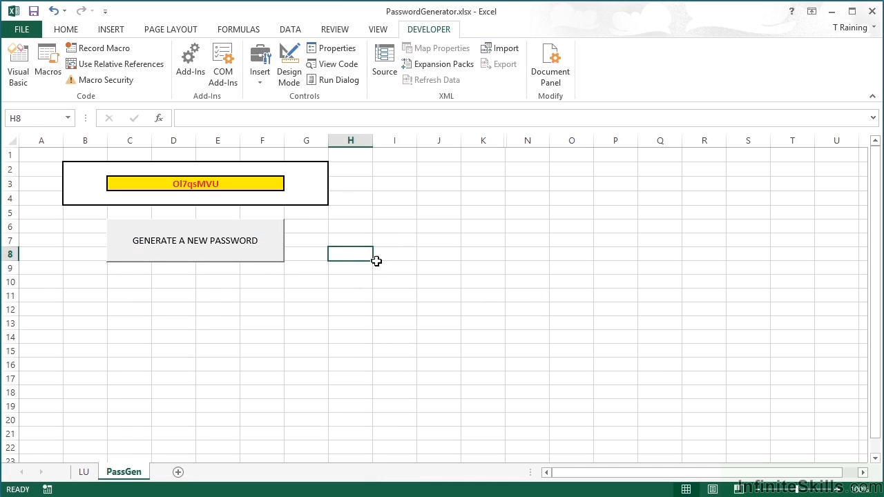
Test the GENERATE A NEW PASSWORD button by running it repeatedly to produce new passwords in C3.
{"action": "left_click", "coordinate": [246, 261]}
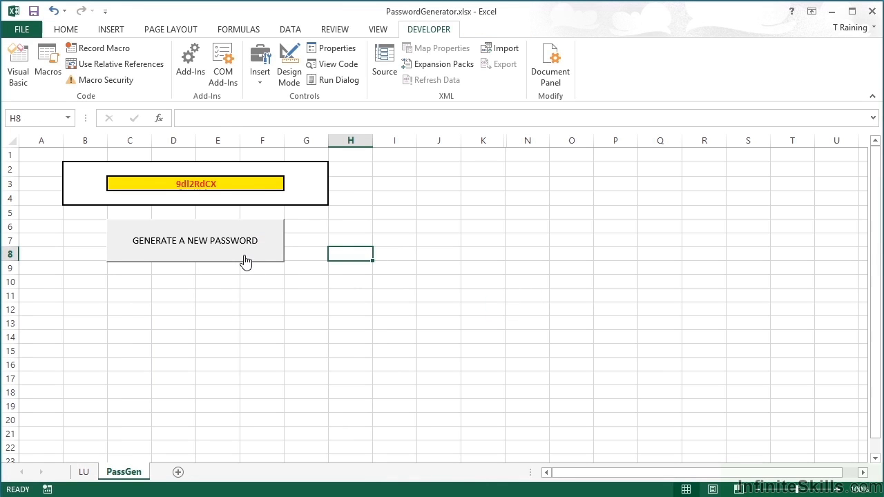
{"action": "left_click", "coordinate": [247, 261]}
{"action": "left_click", "coordinate": [246, 261]}
{"action": "left_click", "coordinate": [247, 261]}
{"action": "left_click", "coordinate": [246, 261]}
{"action": "left_click", "coordinate": [246, 262]}
{"action": "left_click", "coordinate": [224, 256]}
{"action": "left_click", "coordinate": [230, 255]}
{"action": "left_click", "coordinate": [230, 257]}
{"action": "left_click", "coordinate": [231, 257]}
{"action": "left_click", "coordinate": [231, 254]}
{"action": "left_click", "coordinate": [232, 254]}
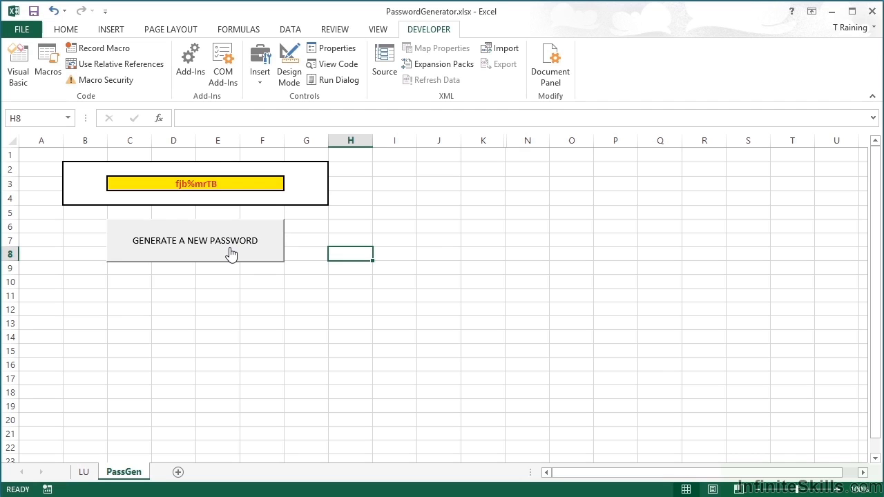
{"action": "left_click", "coordinate": [232, 255]}
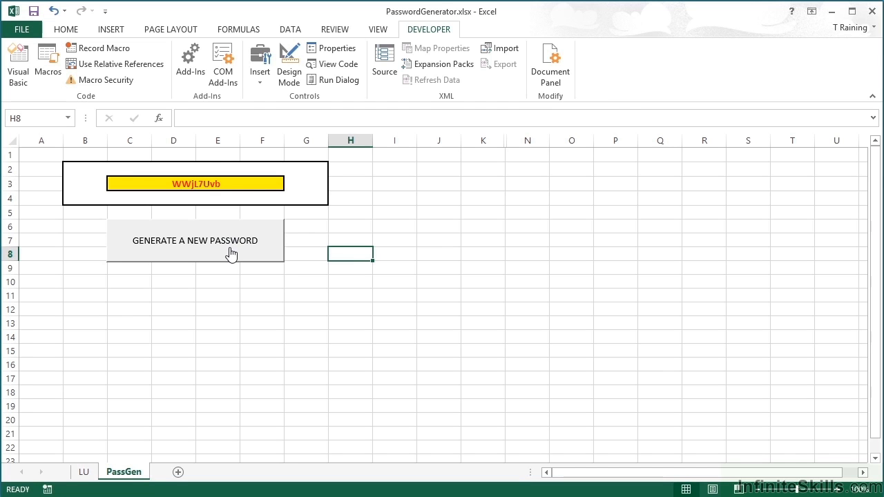